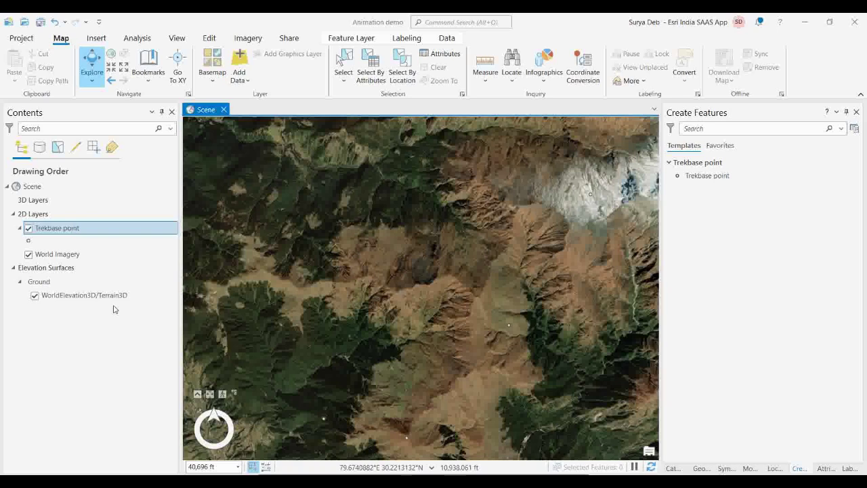
- Review the names in the Trekbase point layer's attribute table, and close the table
right_click(59, 233)
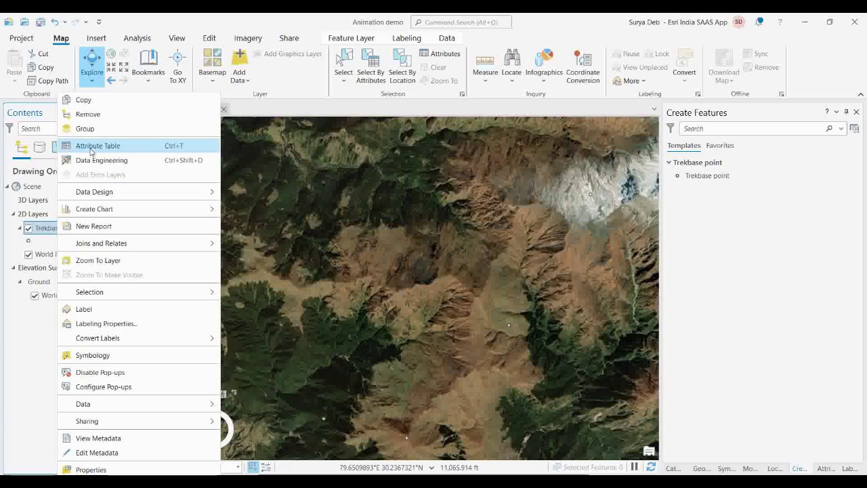
click(91, 150)
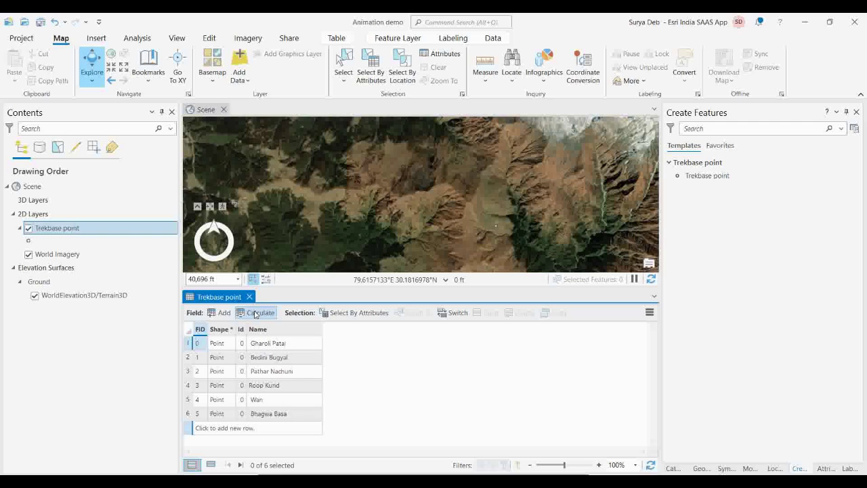
click(249, 296)
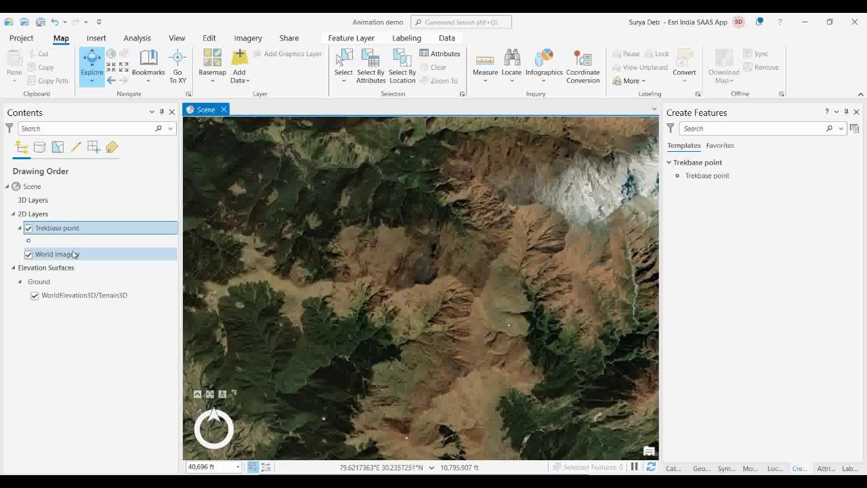
- Change the Trekbase point layer's symbol to the Centered Tetrahedron from the ArcGIS 3D style
click(28, 241)
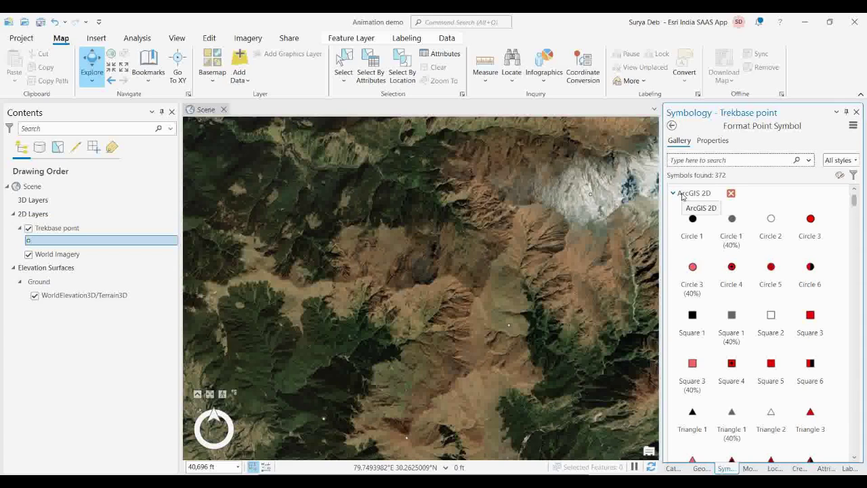
click(682, 195)
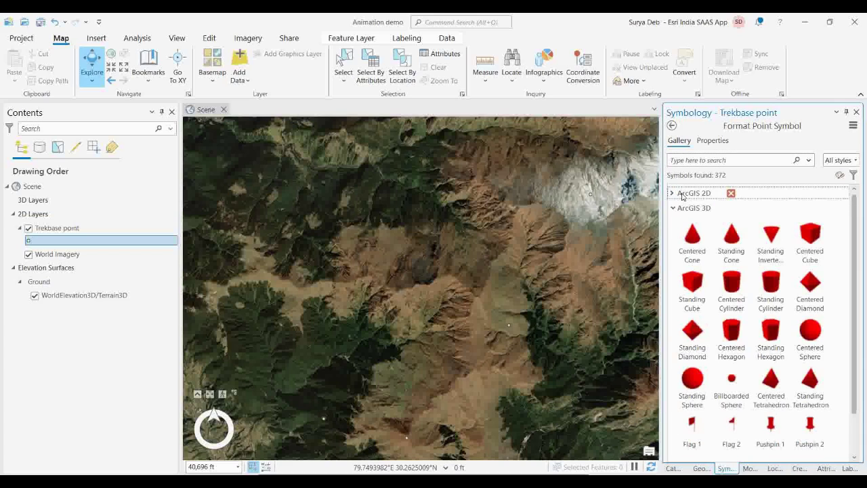
scroll(732, 288, down, 1)
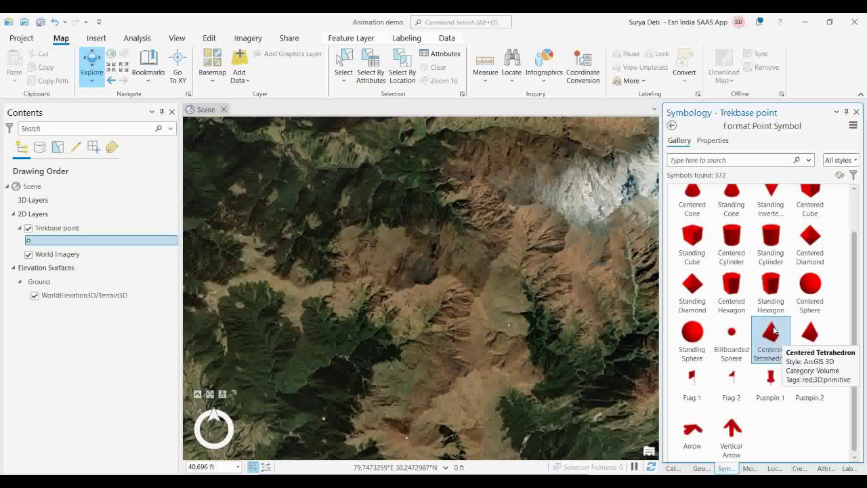
scroll(771, 320, up, 1)
scroll(772, 320, down, 1)
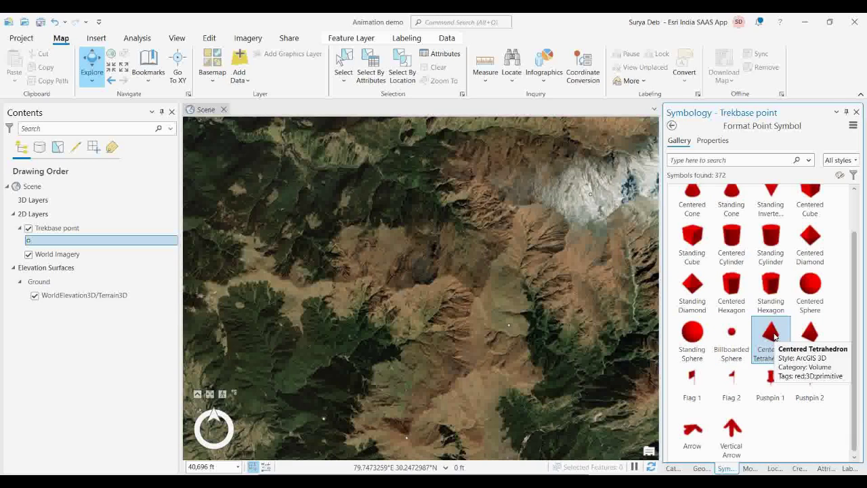
click(774, 337)
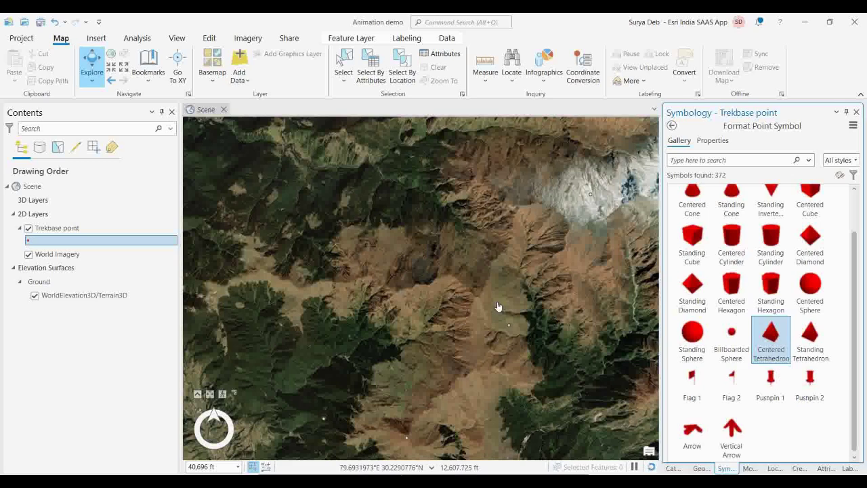
double_click(772, 329)
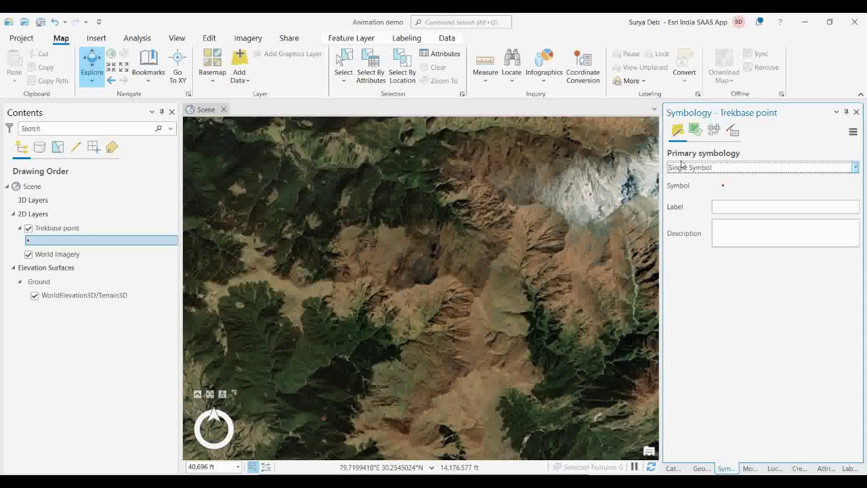
- Set the Trekbase point symbol's size to 21 pt and apply the change
click(723, 187)
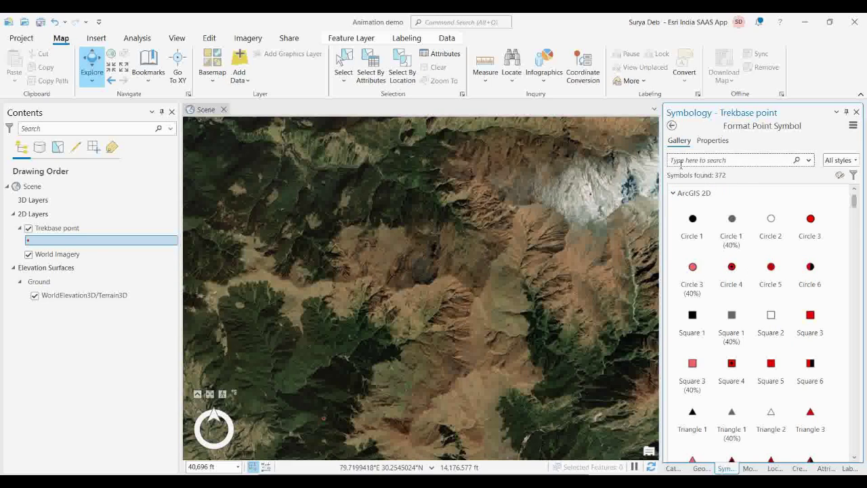
click(672, 126)
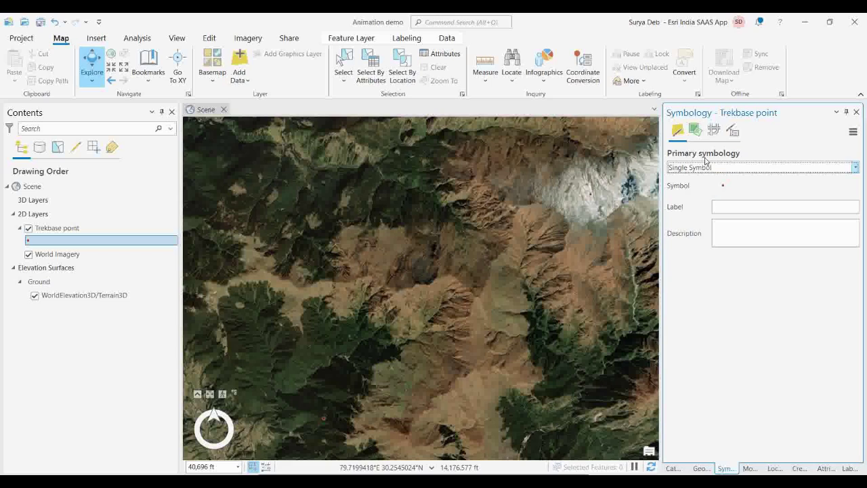
click(723, 186)
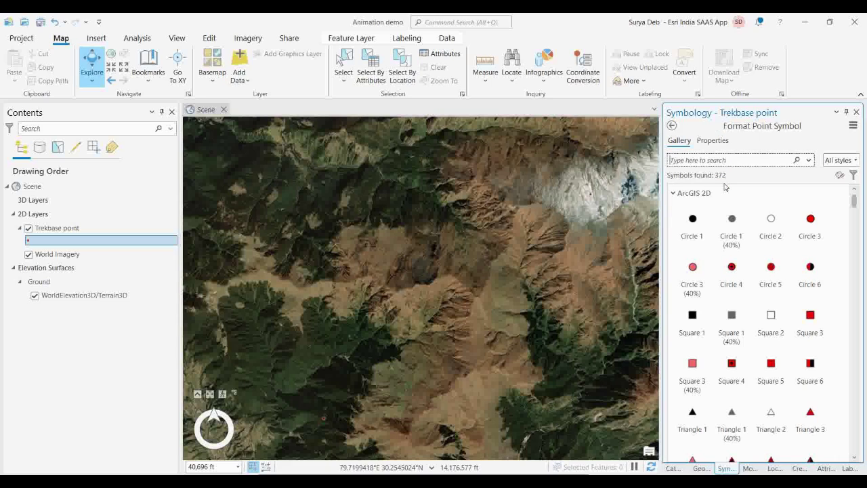
click(712, 140)
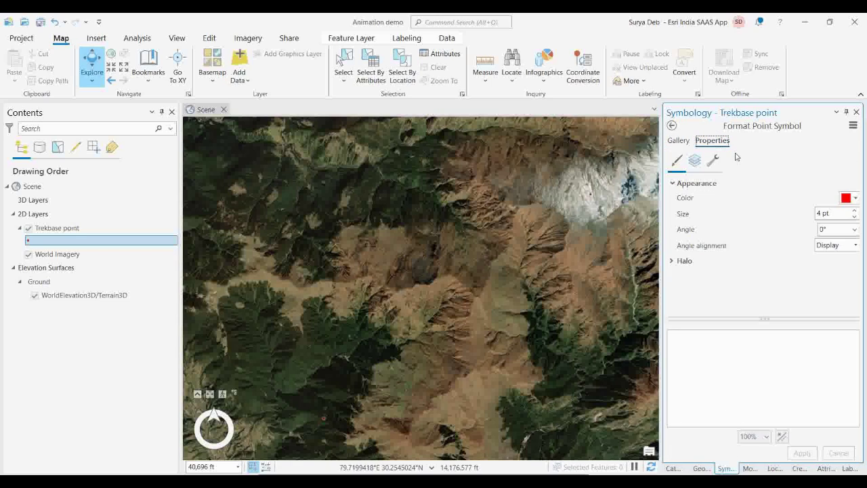
click(854, 210)
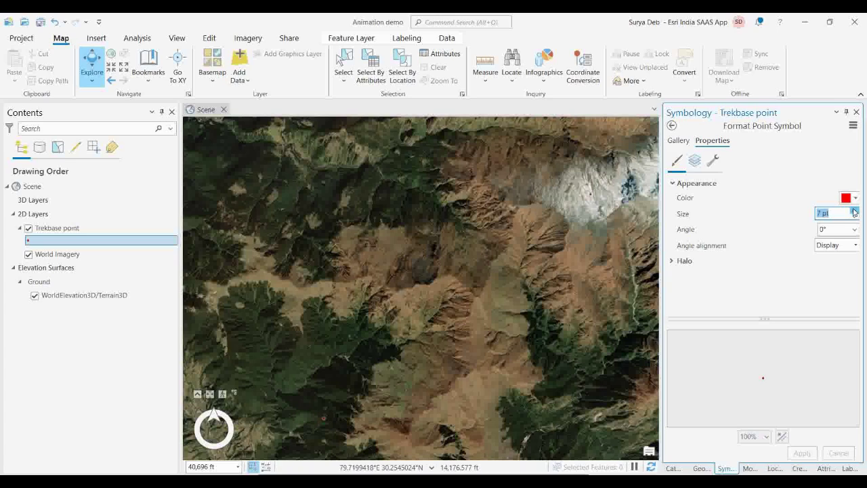
click(854, 210)
click(854, 210)
click(854, 210)
click(802, 452)
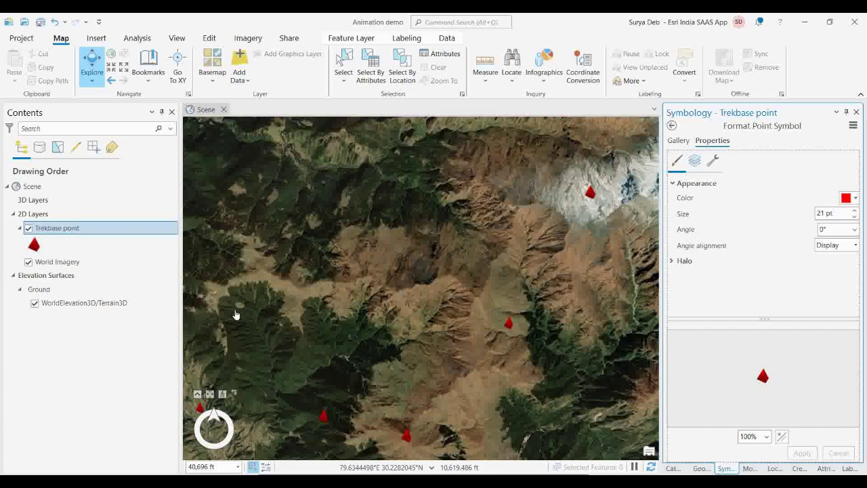
- Tilt the scene to an oblique 3D view and frame the westernmost trek point closely in its valley
drag(346, 354, 386, 319)
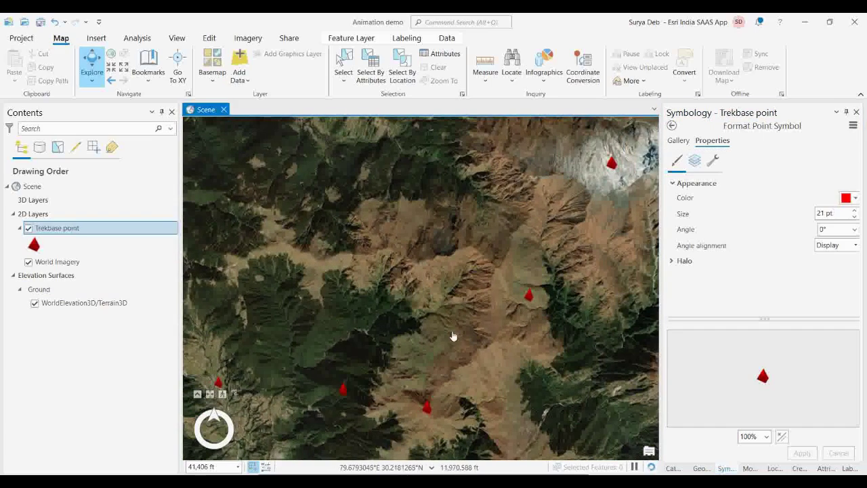
drag(402, 358, 472, 341)
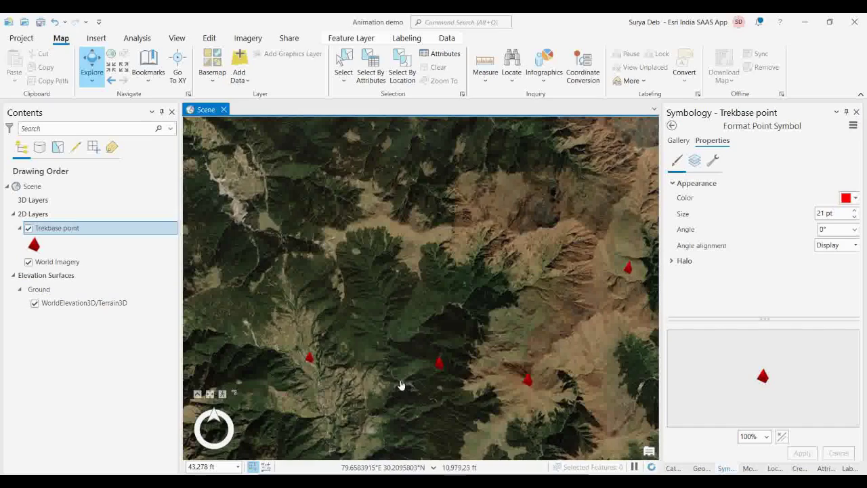
drag(400, 381, 400, 232)
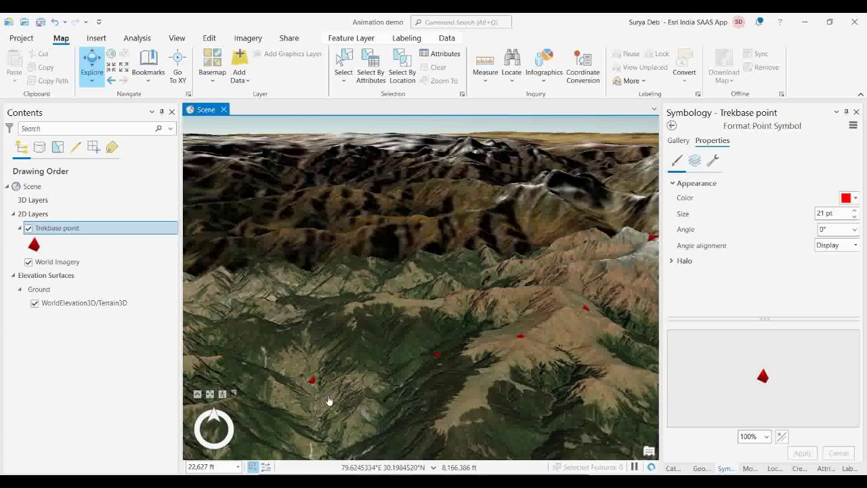
scroll(365, 401, down, 2)
scroll(358, 408, down, 2)
scroll(357, 408, down, 2)
scroll(345, 402, down, 2)
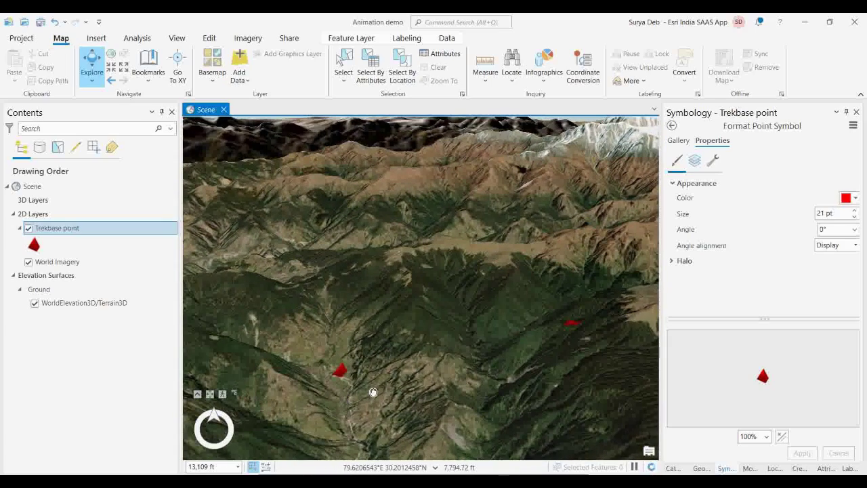
scroll(371, 393, down, 1)
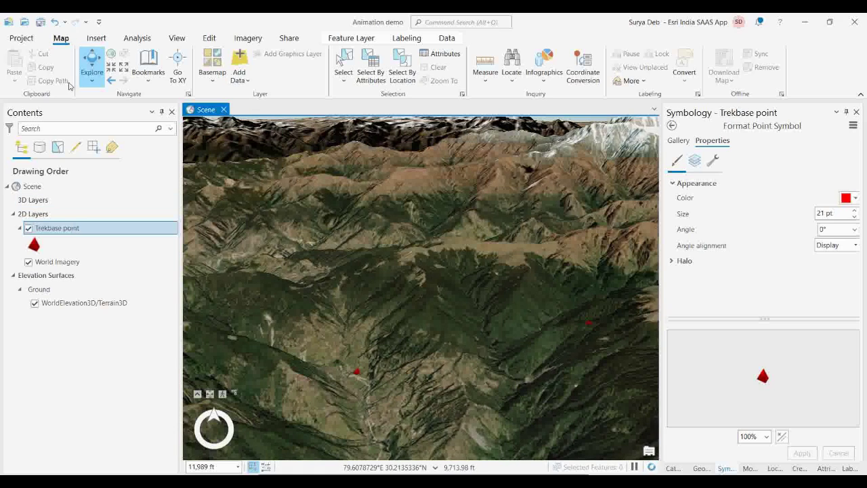
- Save the current scene view as a new bookmark named "Wan Village"
click(146, 82)
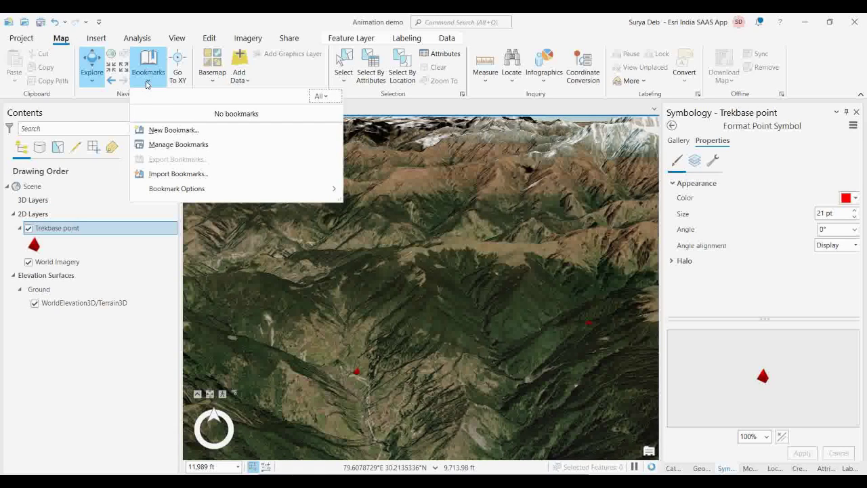
click(153, 130)
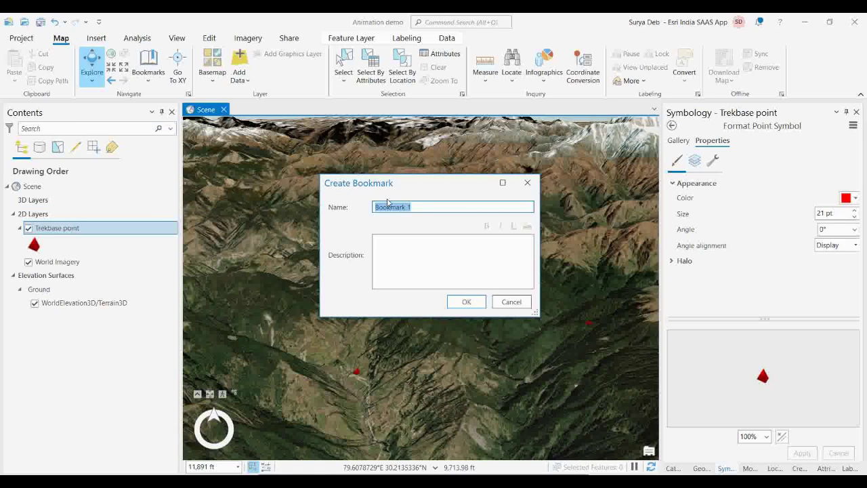
drag(421, 187, 314, 215)
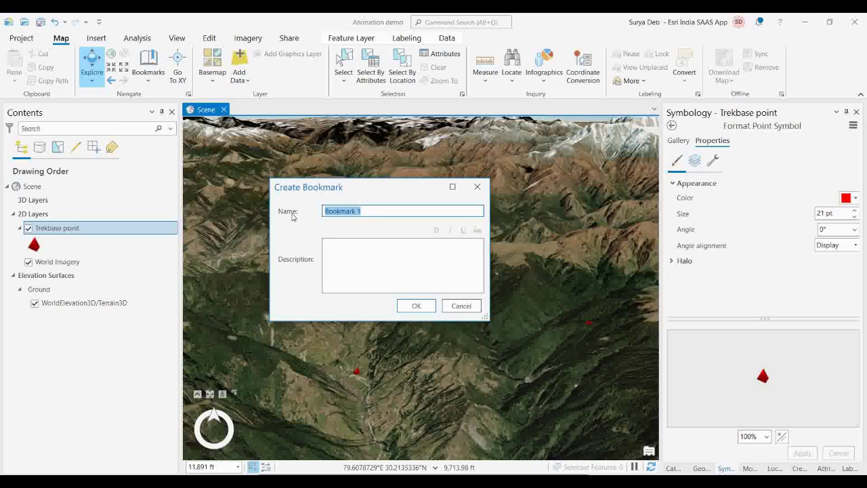
text(Gh)
key(BackSpace)
key(BackSpace)
key(BackSpace)
text(Wa)
drag(374, 191, 536, 190)
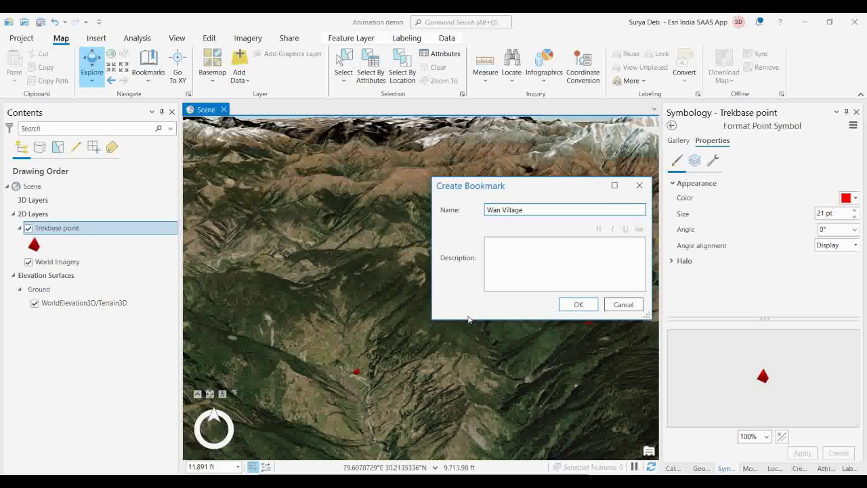
click(578, 307)
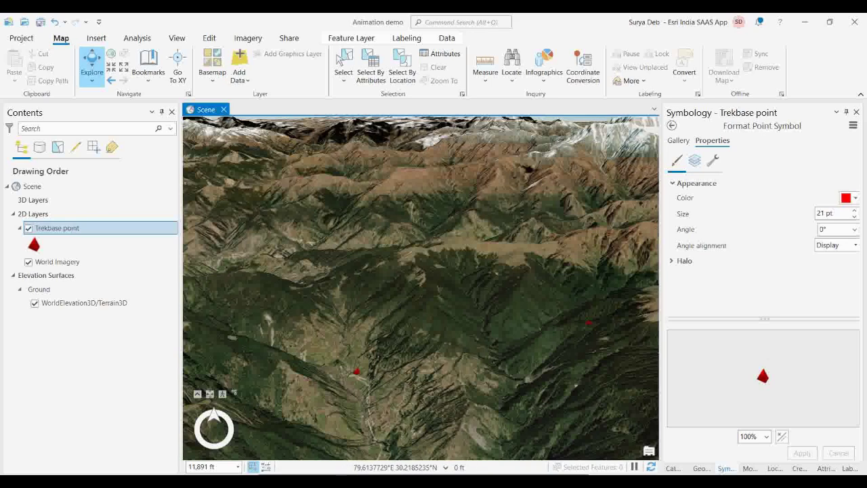
- Check the scene's saved bookmark, and review the Map_3D bookmarks in the separate Animation project
click(153, 83)
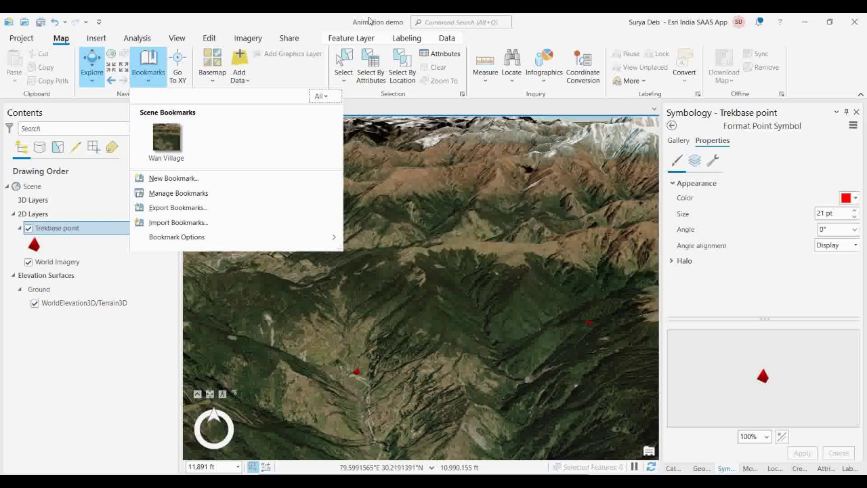
click(326, 17)
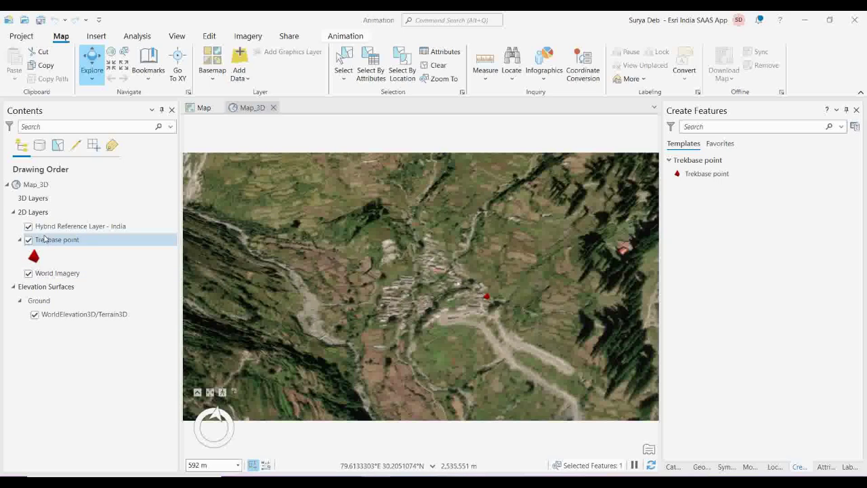
click(150, 82)
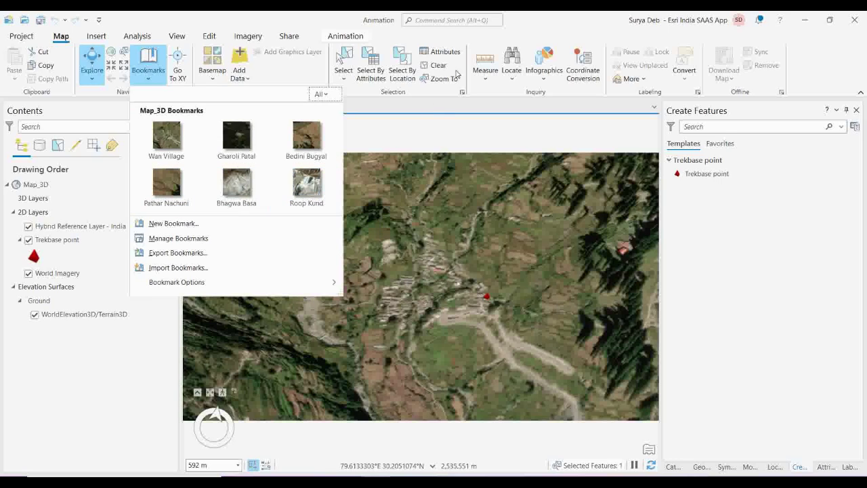
click(556, 31)
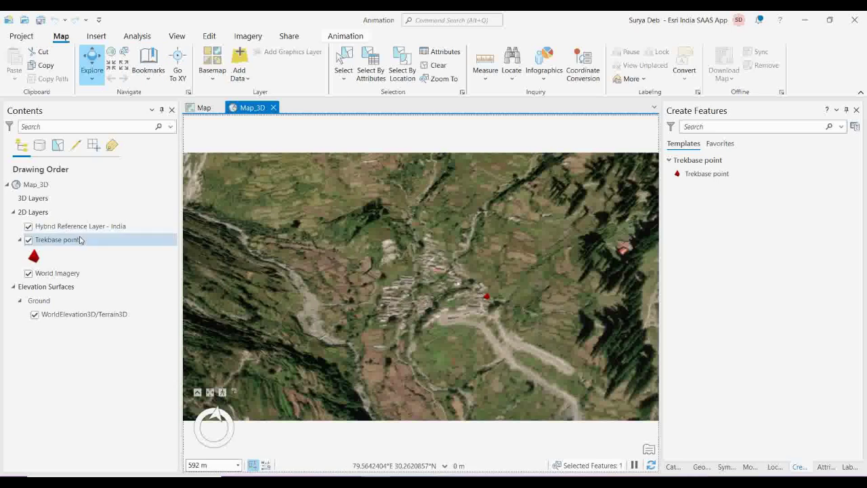
- Show the animation timeline for the Map_3D scene and check the available keyframe import options
drag(525, 294, 403, 310)
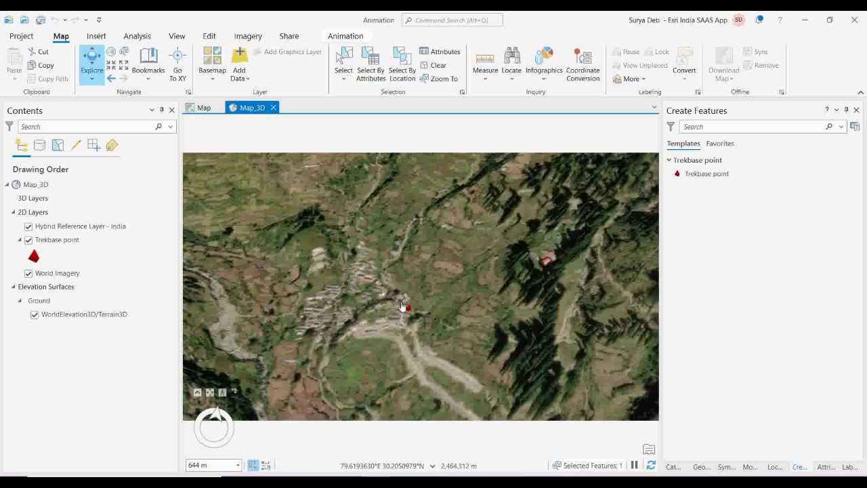
click(343, 38)
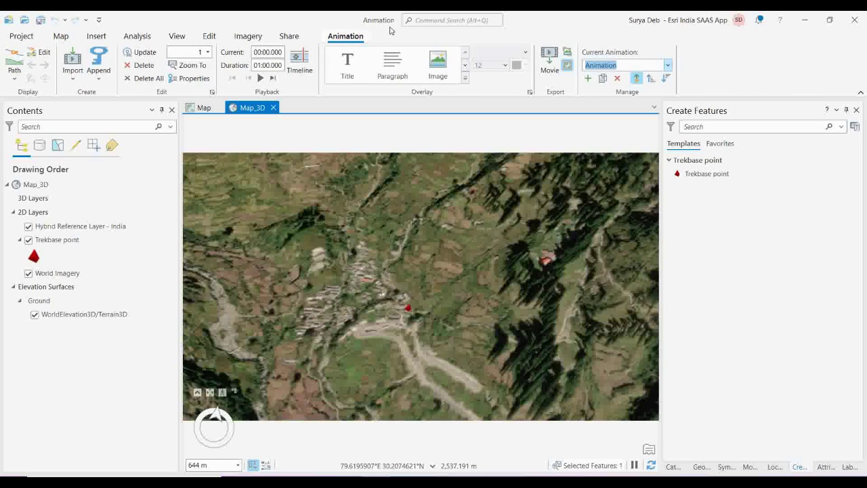
click(178, 36)
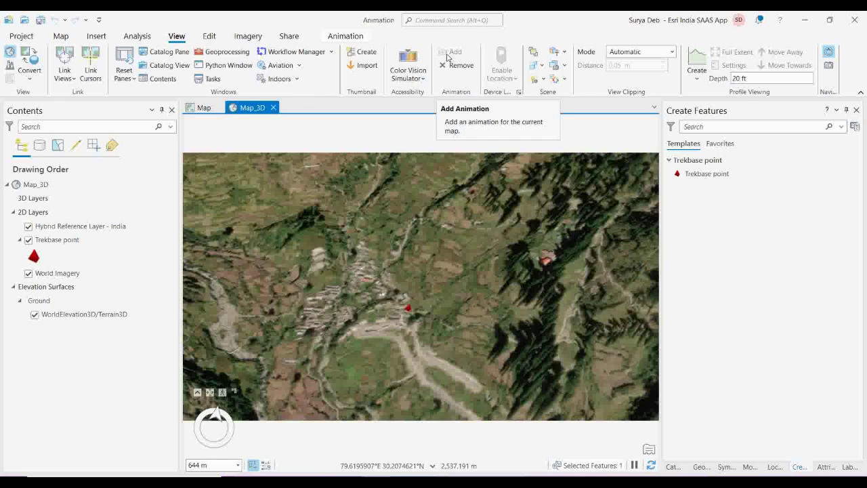
click(351, 38)
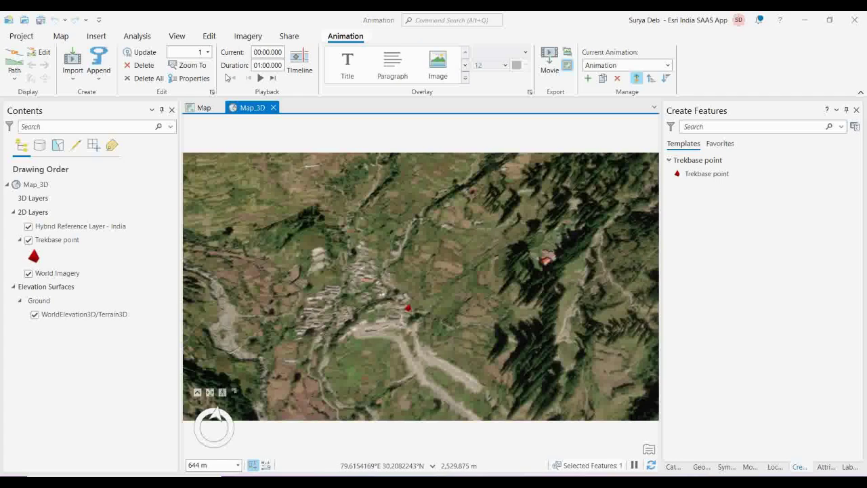
click(305, 62)
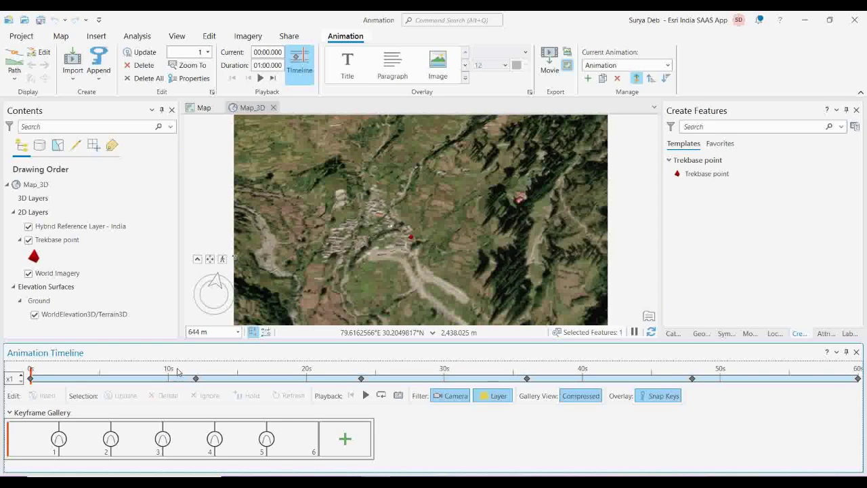
click(74, 80)
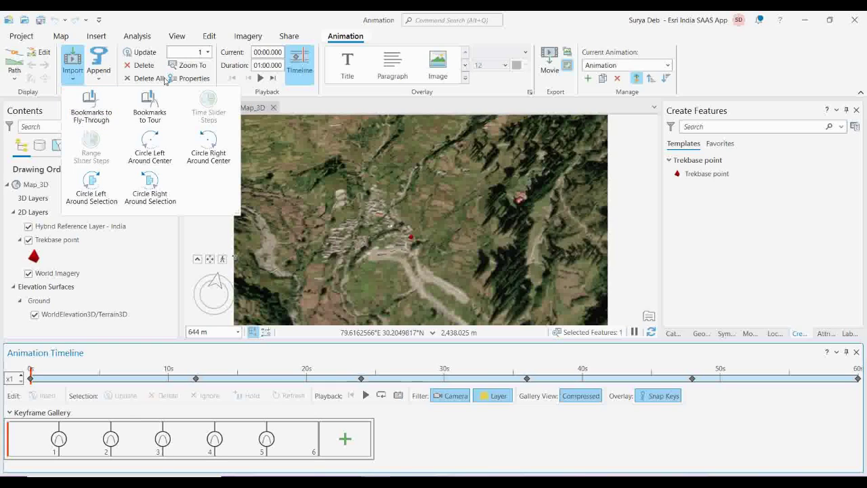
click(151, 417)
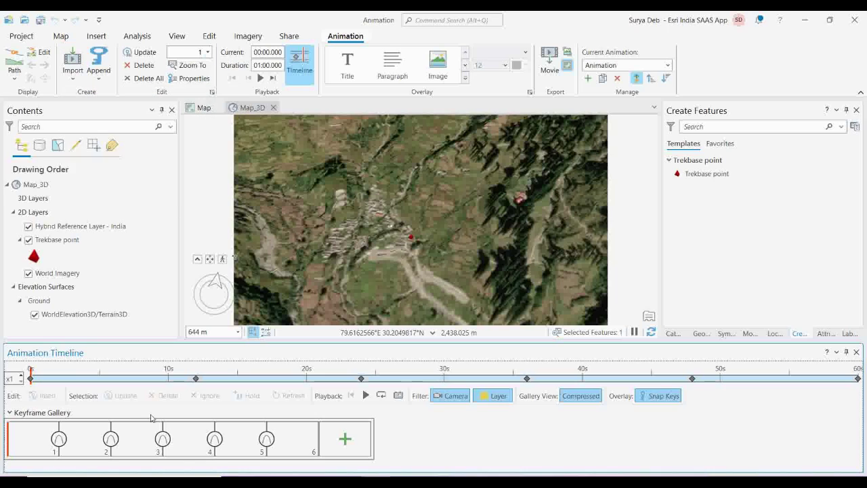
- Delete all six existing keyframes from the Map_3D animation, working back from keyframe 6 to keyframe 1
click(286, 450)
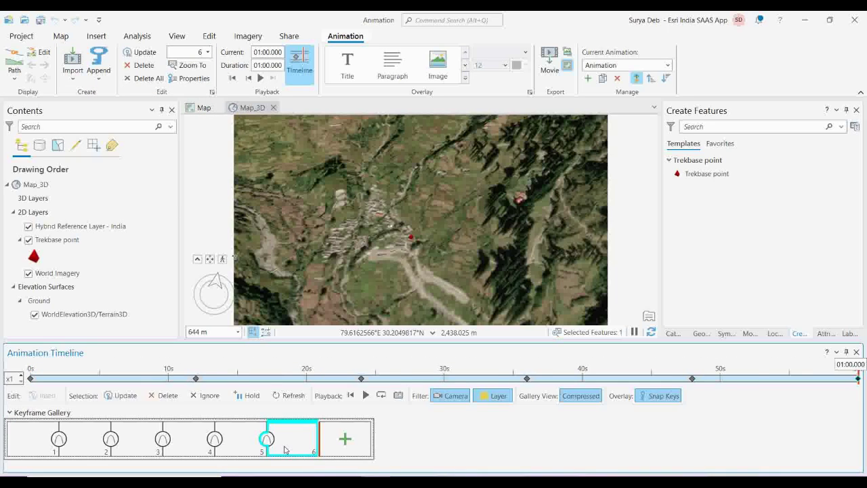
key(Delete)
click(228, 440)
key(Delete)
click(177, 441)
key(Delete)
click(148, 444)
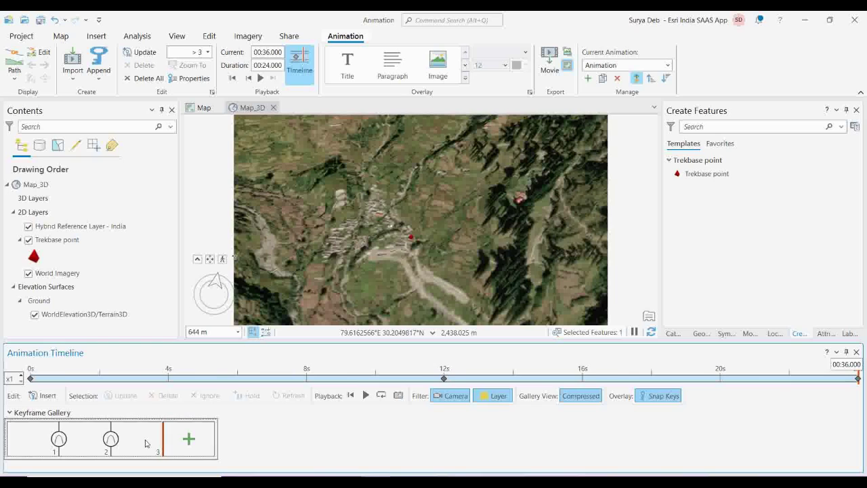
key(Delete)
click(98, 443)
key(Delete)
click(50, 441)
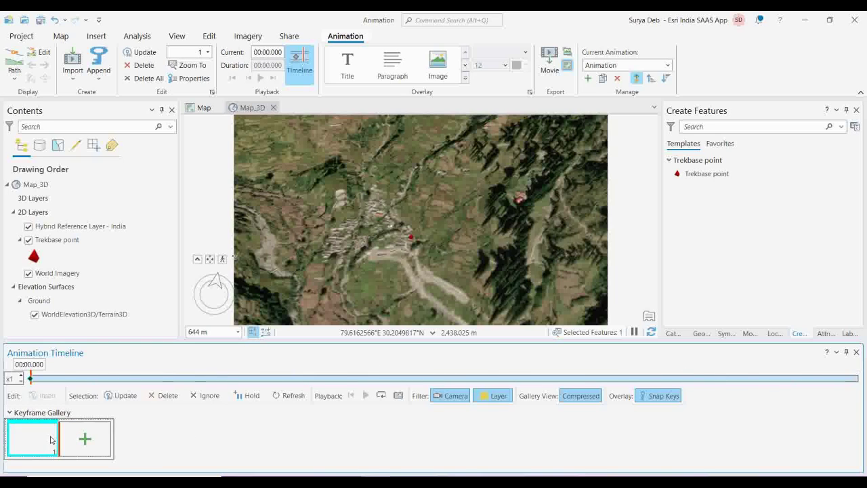
key(Delete)
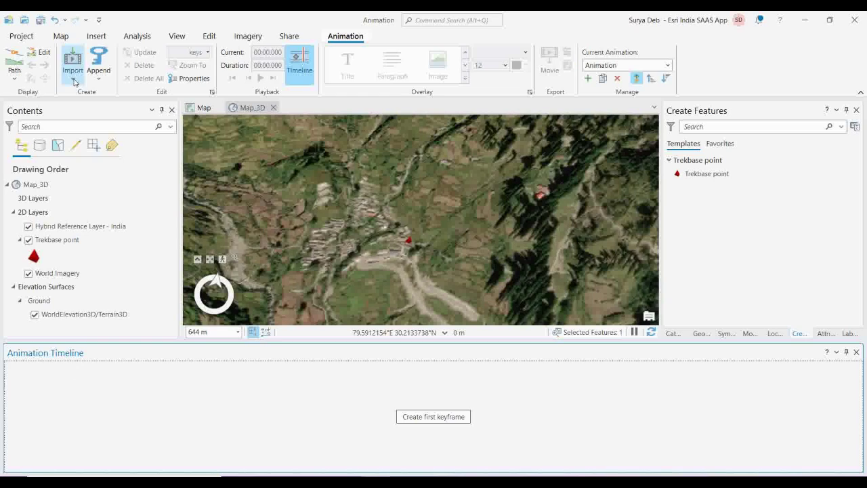
- Import the scene's bookmarks into the empty animation as a fly-through
click(74, 81)
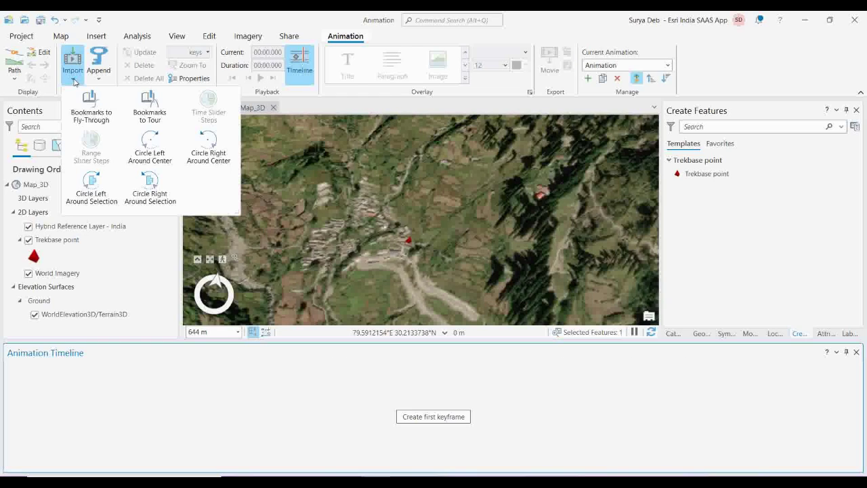
click(86, 114)
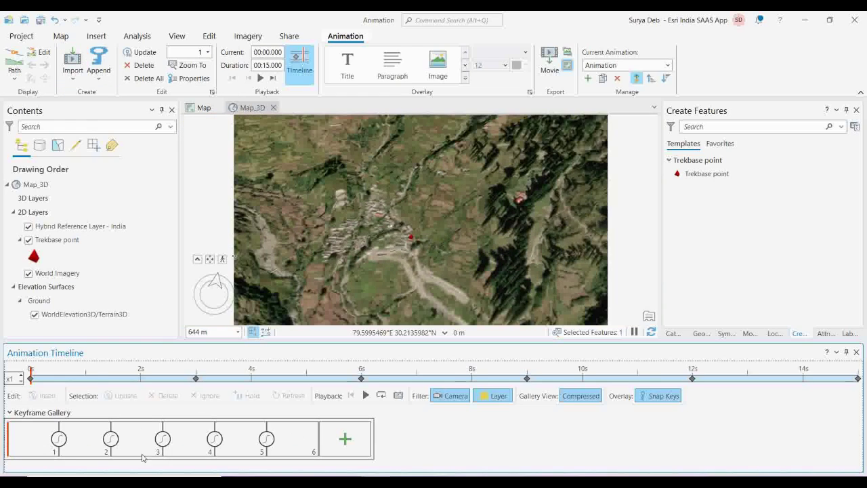
- Preview the camera views of the imported fly-through keyframes one by one, ending on keyframe 1
click(74, 446)
click(144, 446)
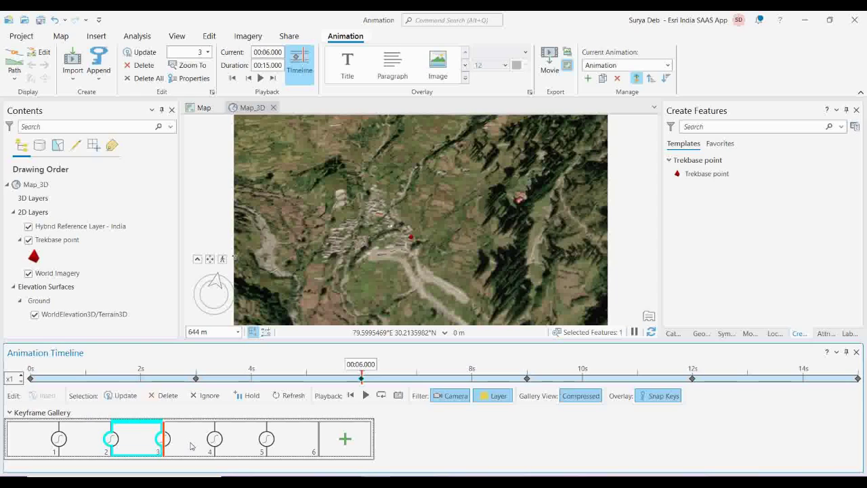
click(191, 446)
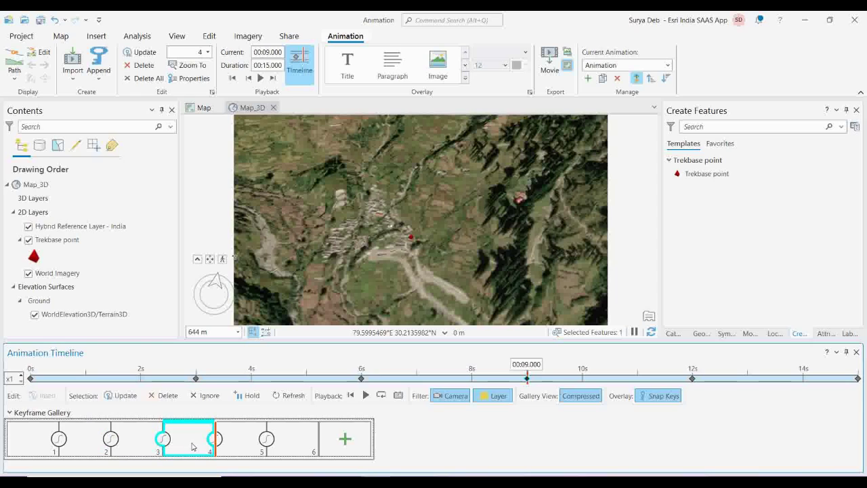
click(86, 452)
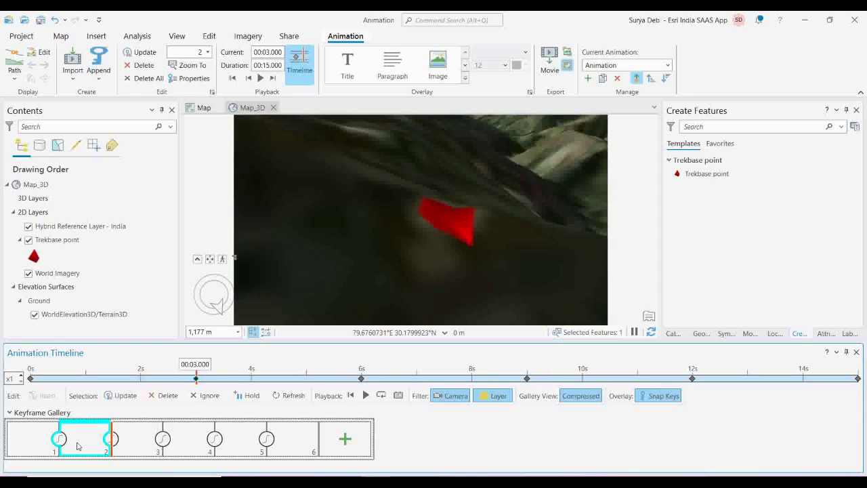
click(133, 444)
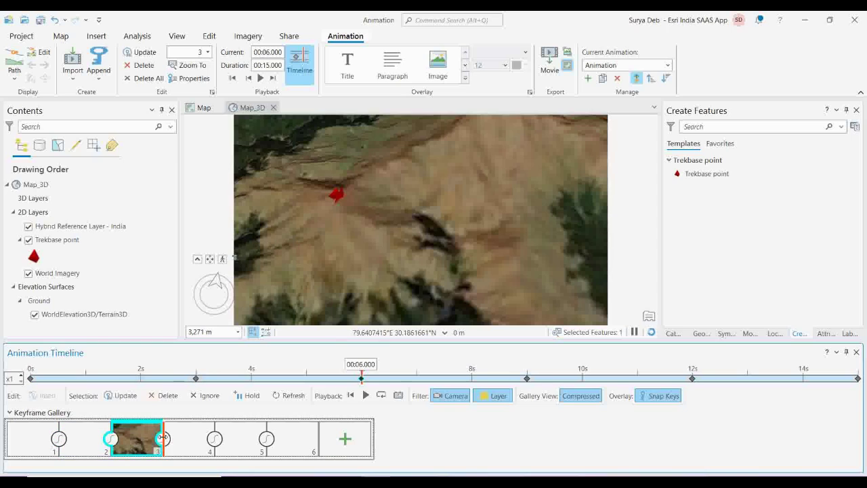
click(189, 444)
click(247, 443)
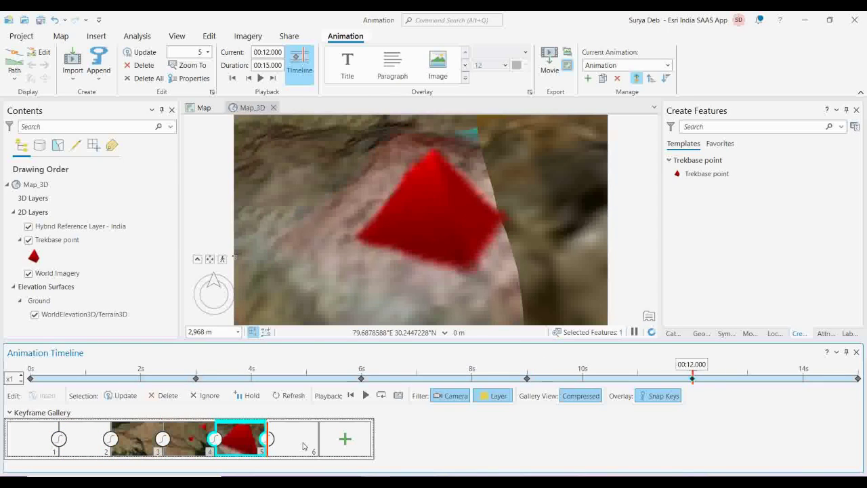
click(292, 441)
click(80, 444)
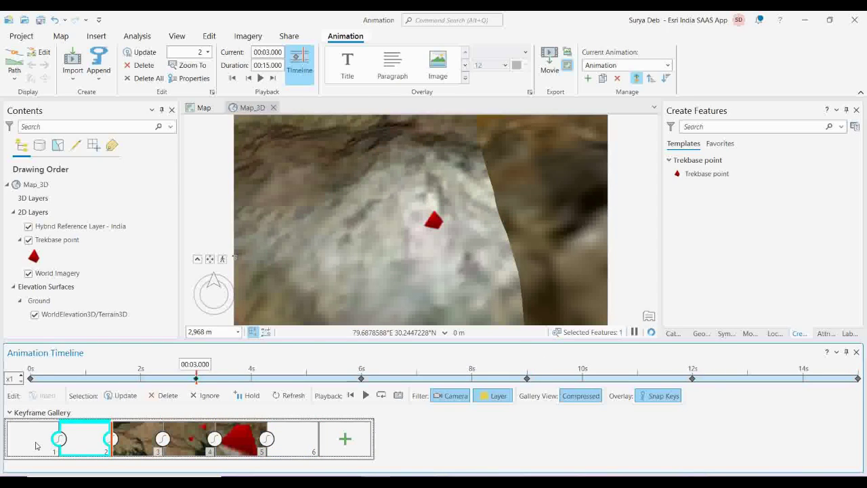
click(38, 445)
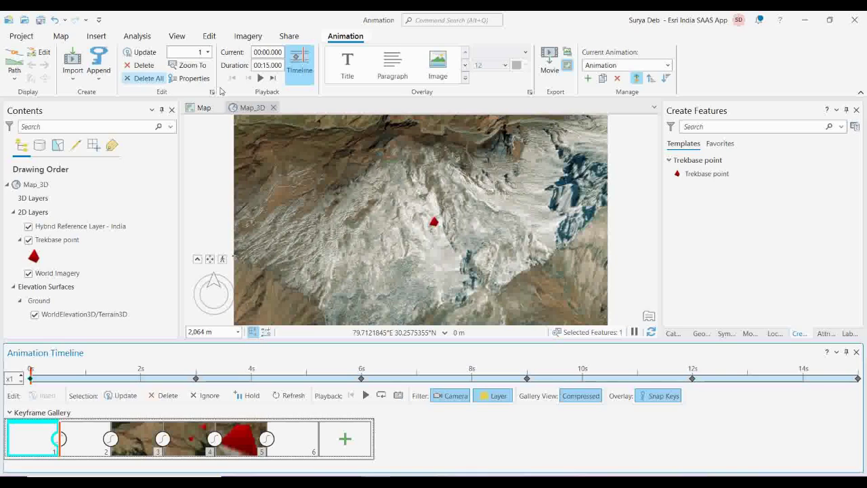
- Show the animation's keyframe properties and set the transition of keyframe 2 to Hop
click(192, 78)
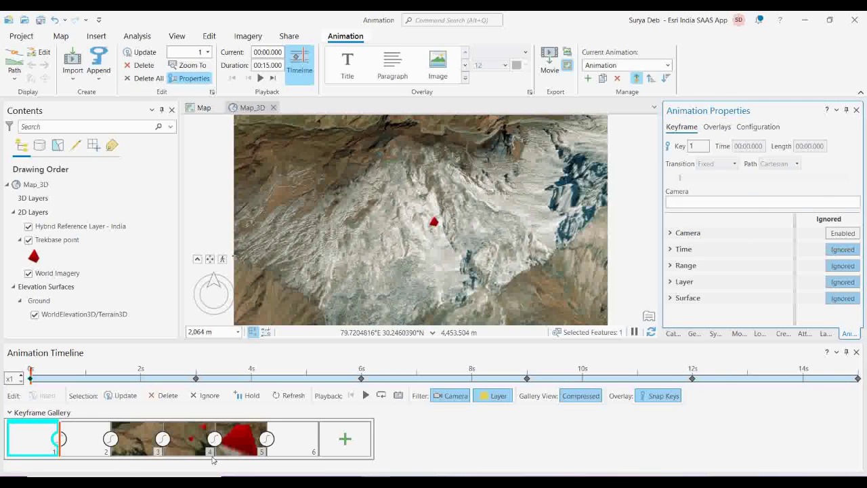
click(93, 448)
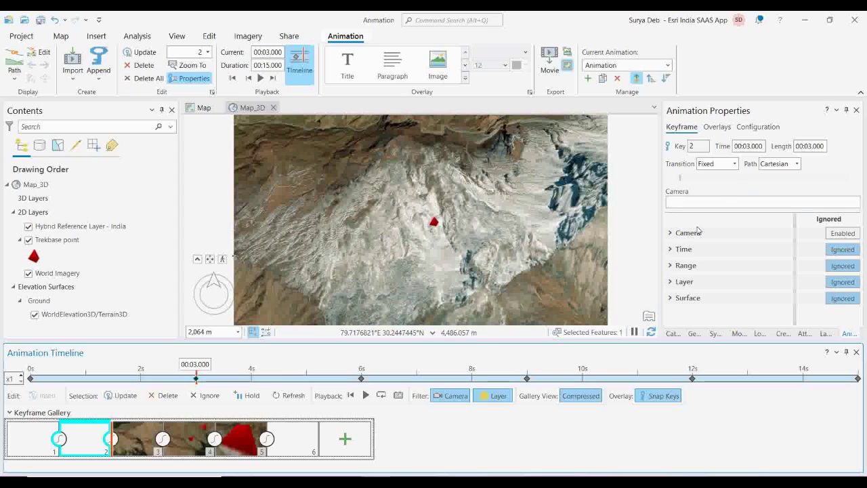
click(735, 163)
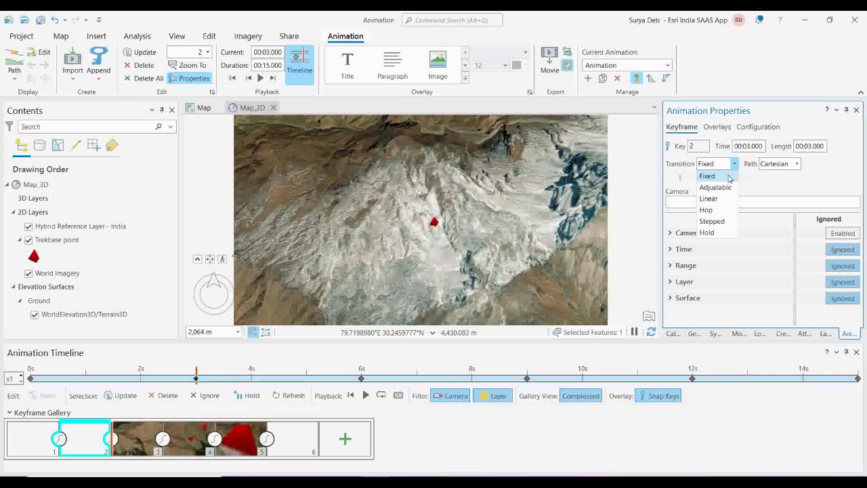
click(711, 210)
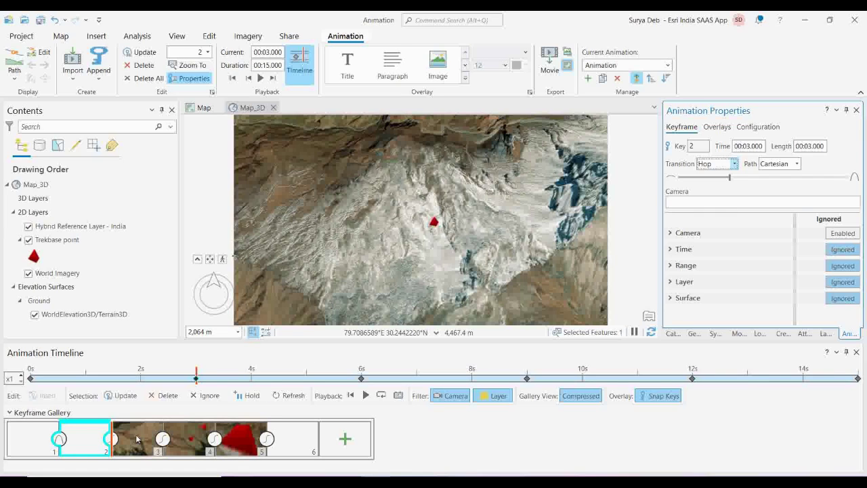
- Set the transition of the remaining keyframes 3, 4, 5 and 6 to Hop
click(361, 378)
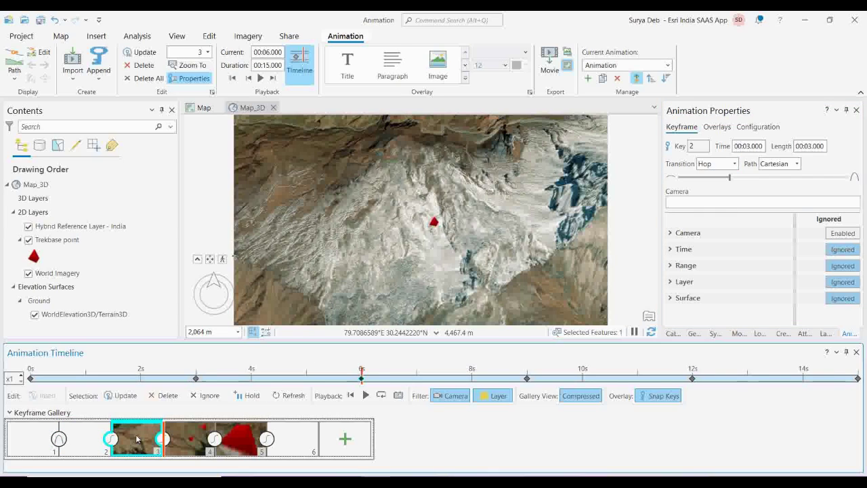
click(734, 163)
click(708, 210)
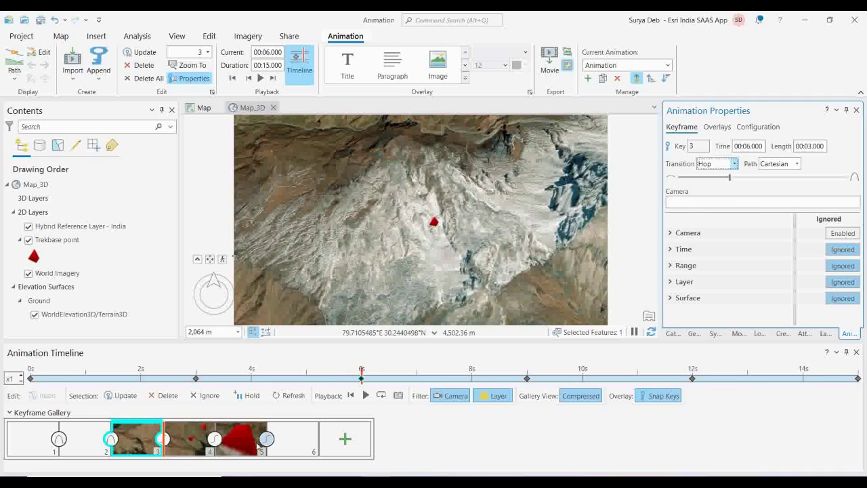
click(200, 446)
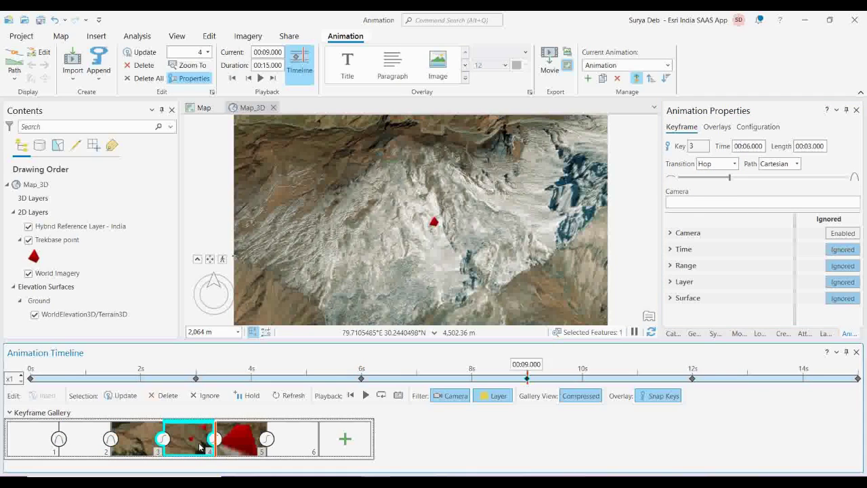
click(734, 163)
click(711, 221)
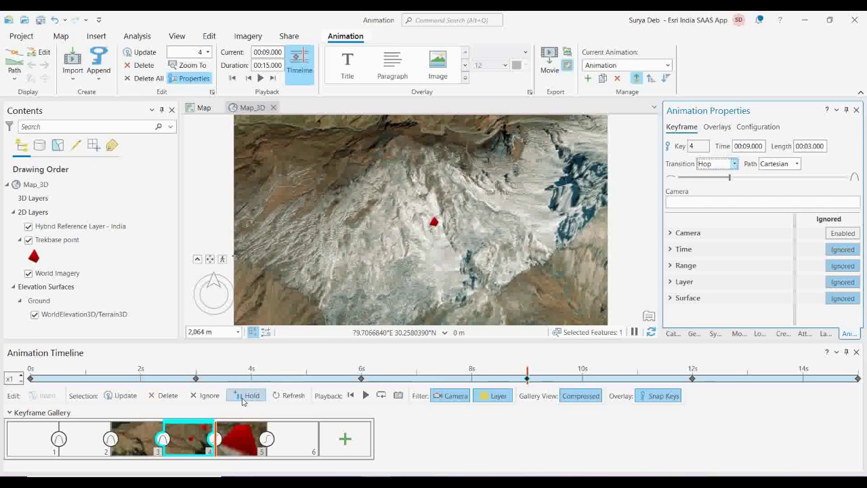
click(242, 433)
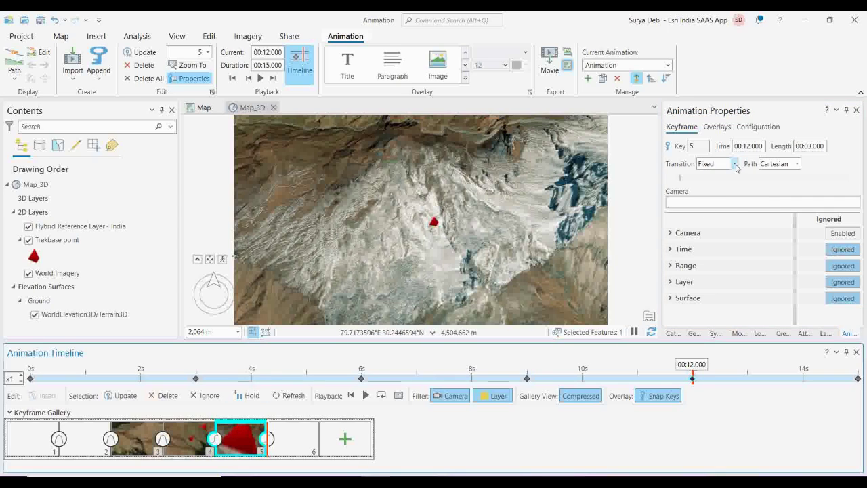
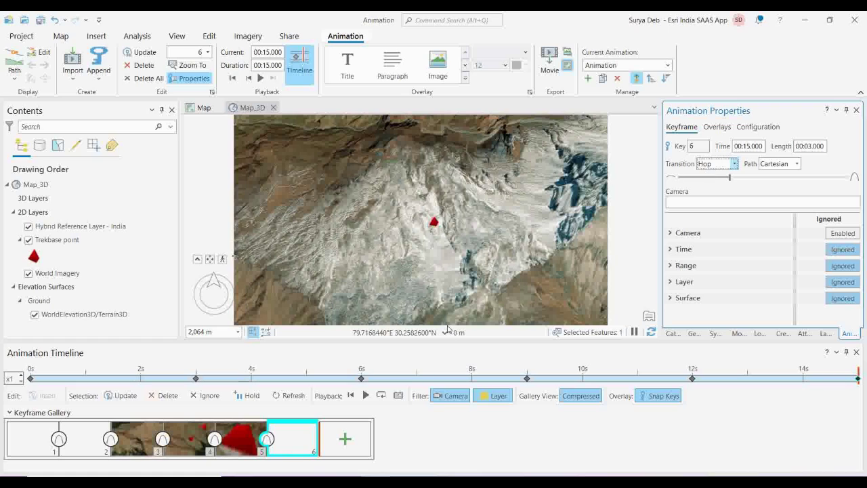
- Play the animation from keyframe 1 to preview the hop transitions
click(33, 452)
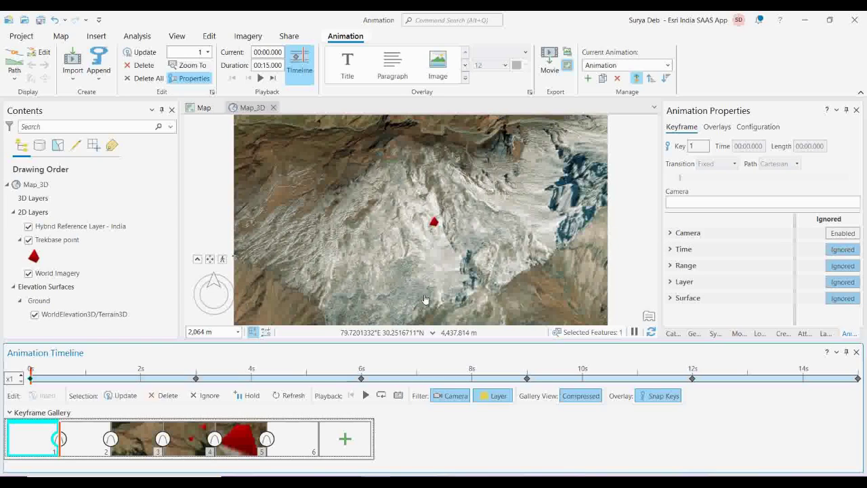
click(366, 394)
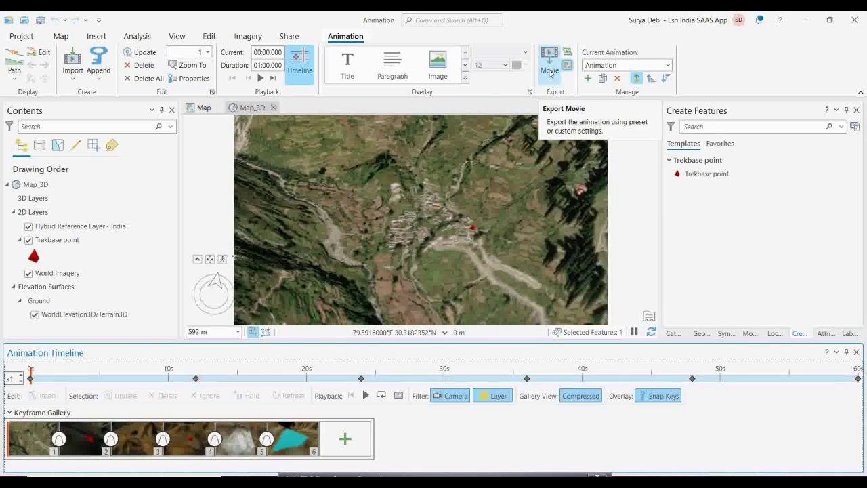
- Open the movie export options and review the presets, the file export settings and the advanced resolution and quality settings
click(550, 71)
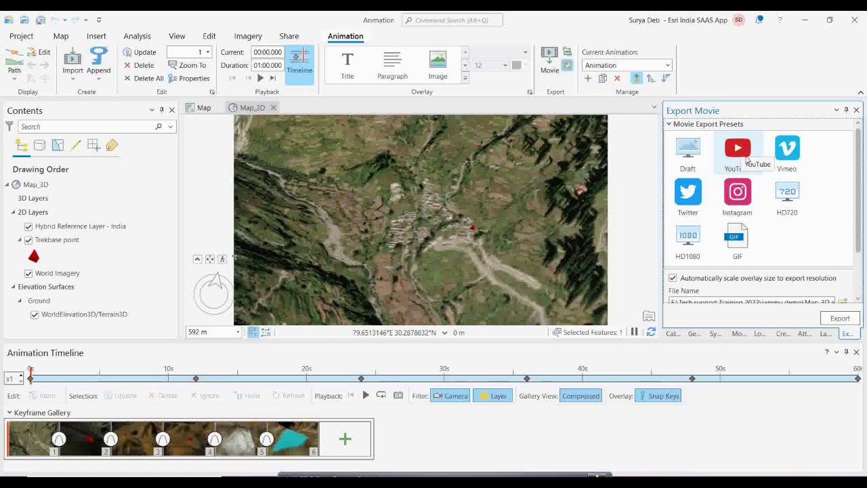
drag(857, 241, 857, 274)
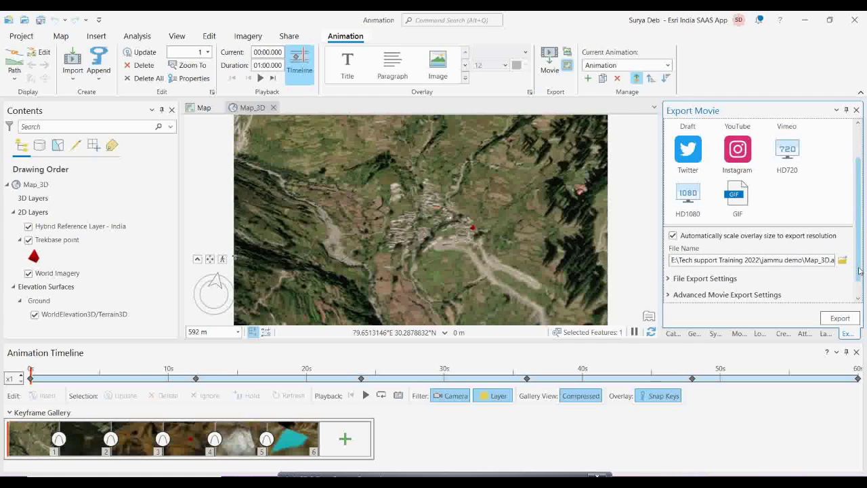
click(689, 278)
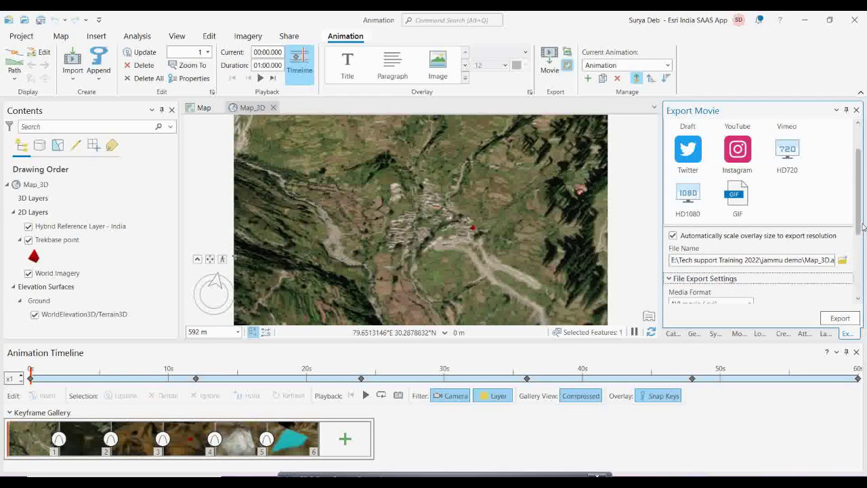
drag(859, 229, 857, 250)
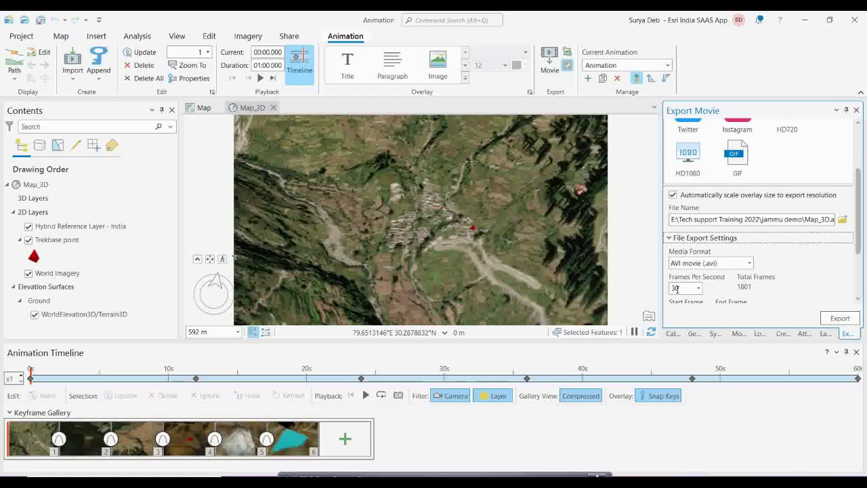
click(673, 239)
click(686, 279)
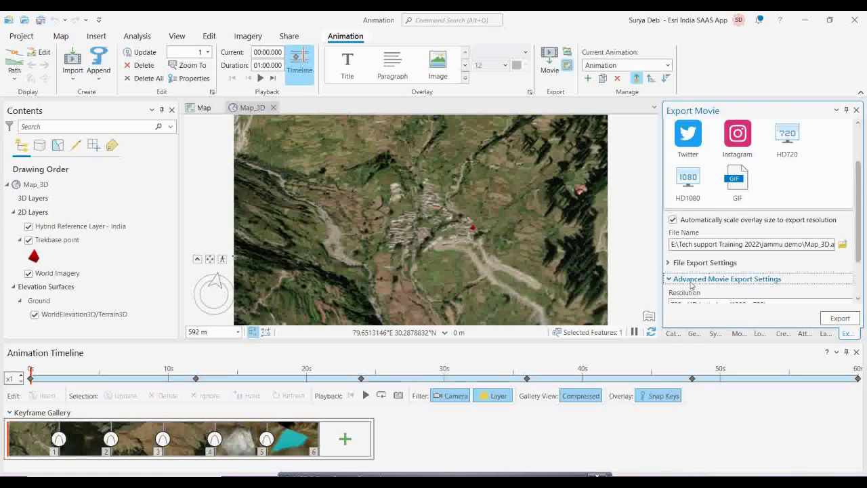
scroll(716, 270, down, 2)
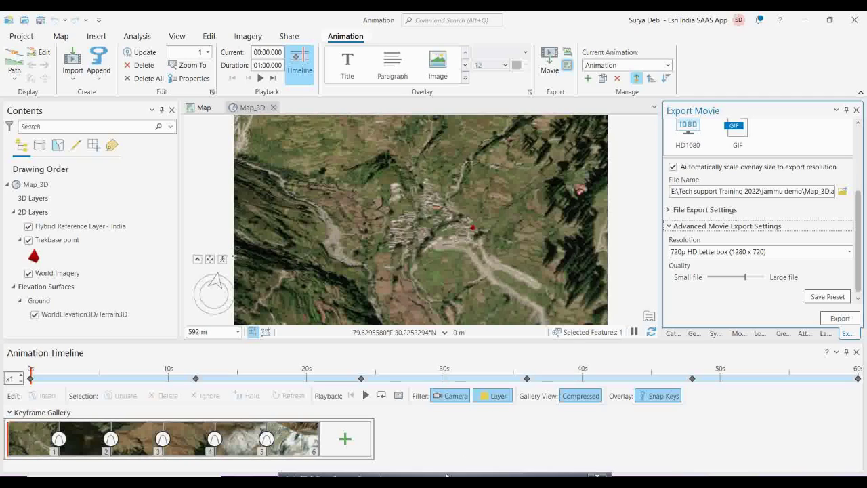
mouse_move(458, 473)
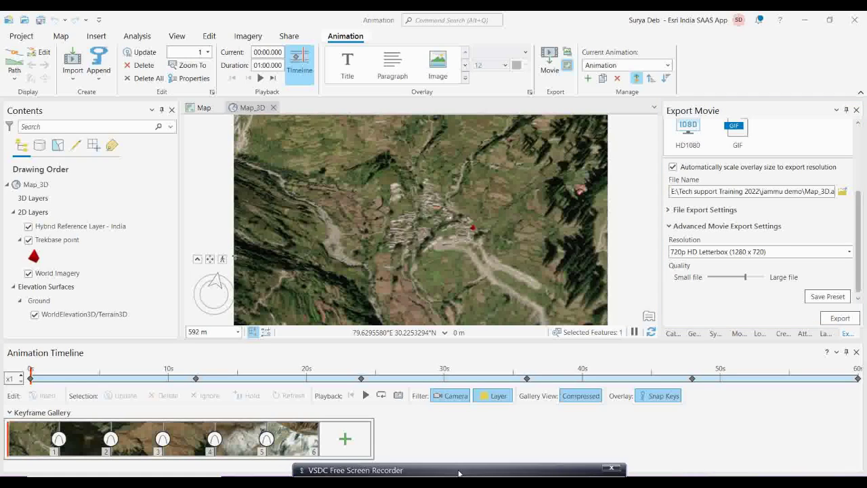